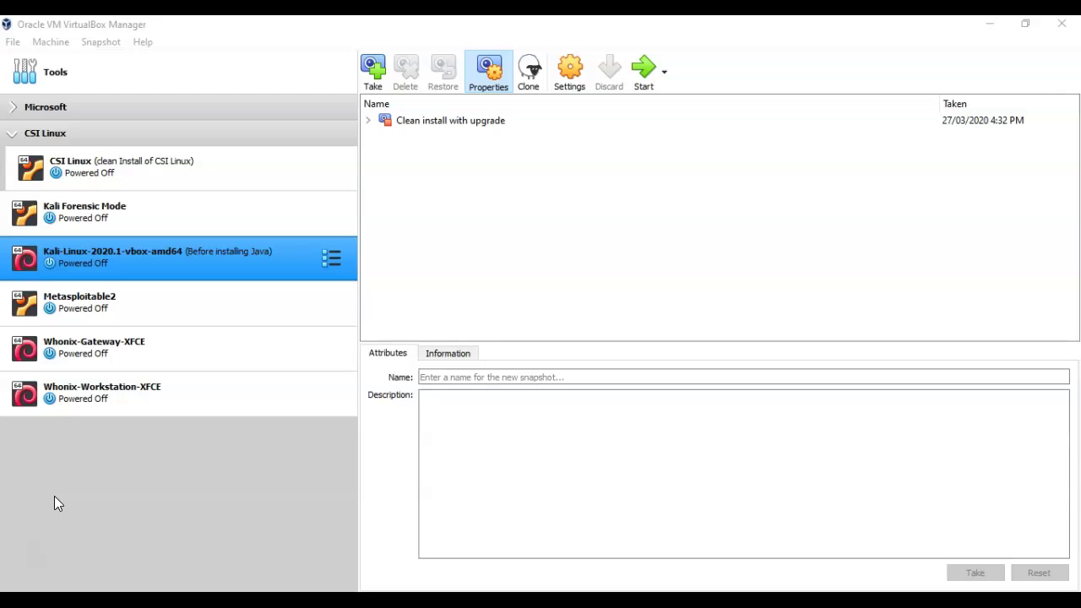
{"action": "left_click", "coordinate": [54, 499]}
{"action": "left_click", "coordinate": [31, 554]}
{"action": "left_click", "coordinate": [38, 553]}
{"action": "left_click", "coordinate": [73, 526]}
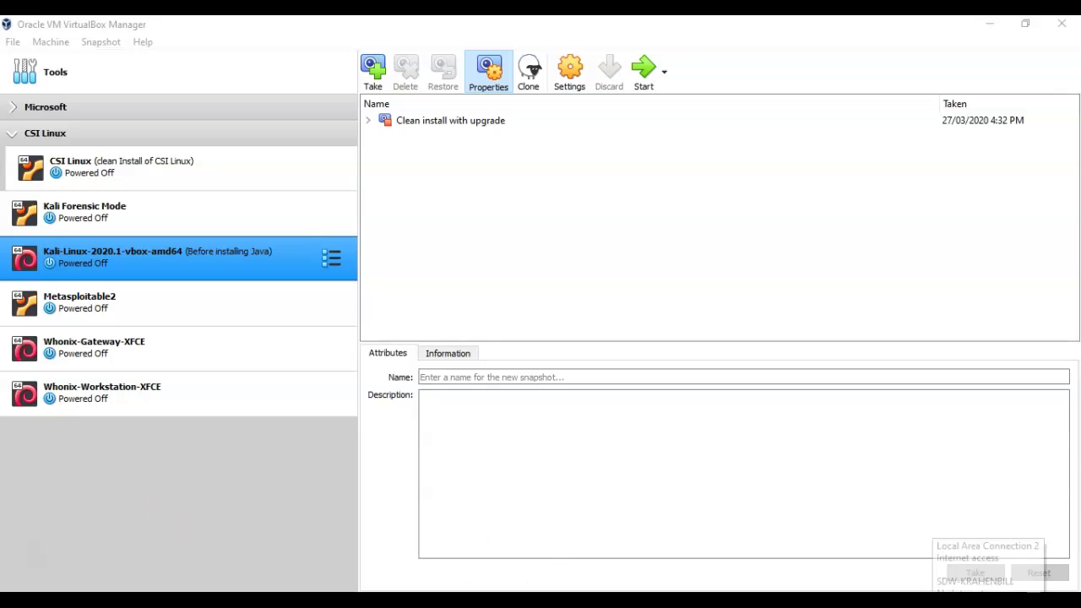
Open the host computer's network list to examine the available Wi-Fi networks, and close it.
{"action": "left_click", "coordinate": [988, 604]}
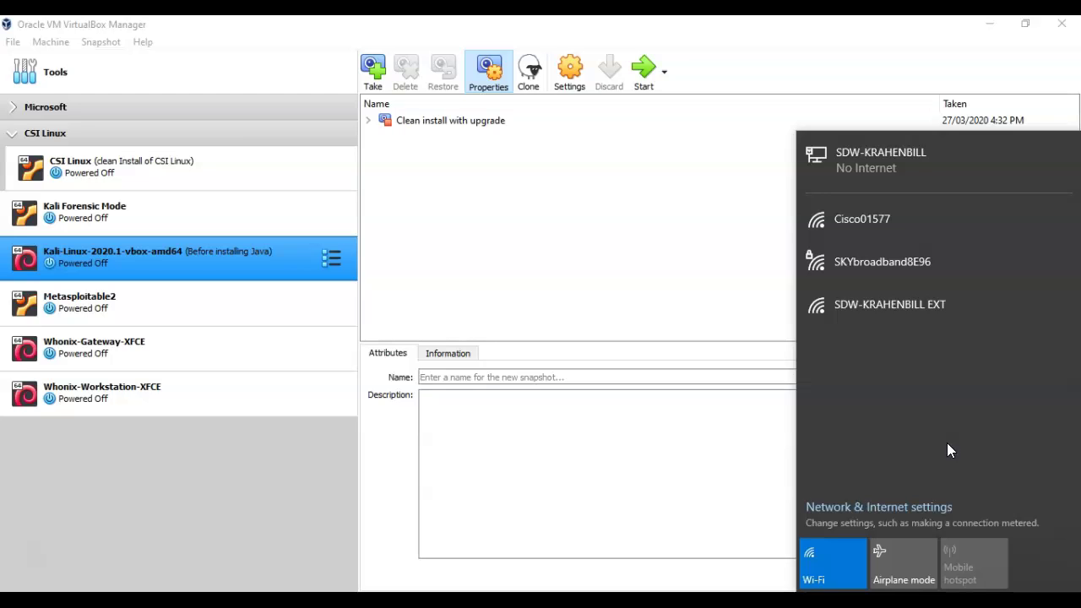
{"action": "left_click", "coordinate": [43, 500]}
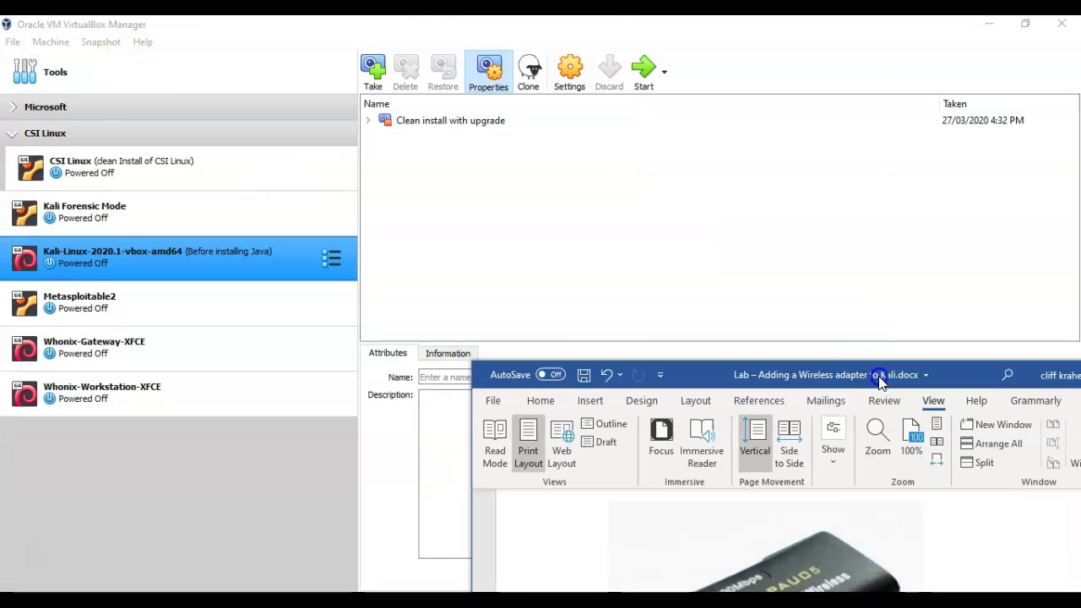
Bring the Word lab document fully into view to examine the Panda Wireless USB adapter picture, and put the document away.
{"action": "left_click_drag", "start_coordinate": [880, 382], "coordinate": [471, 121]}
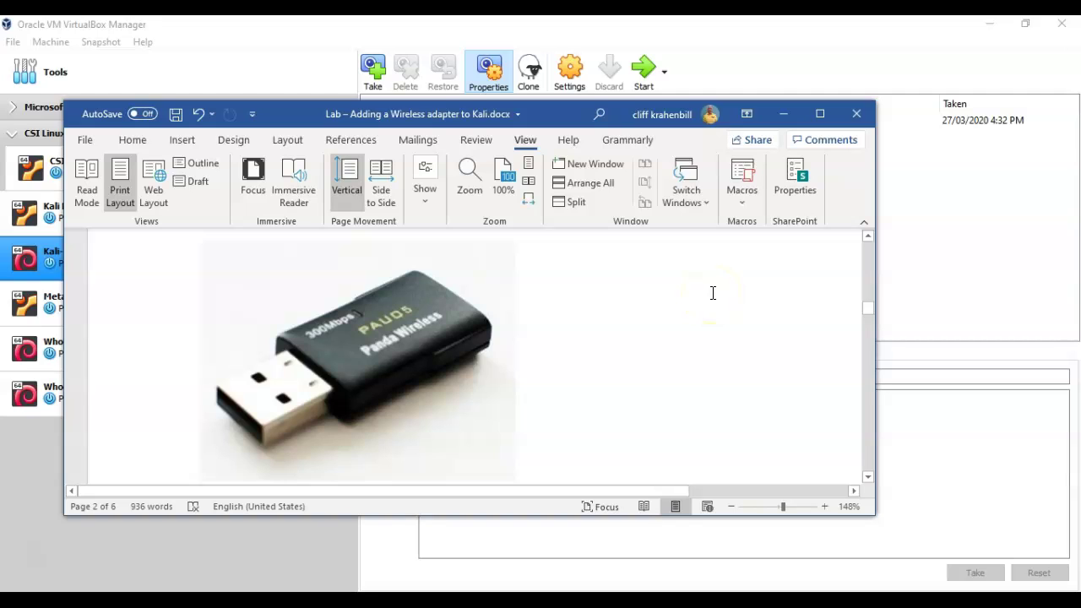
{"action": "left_click", "coordinate": [34, 551]}
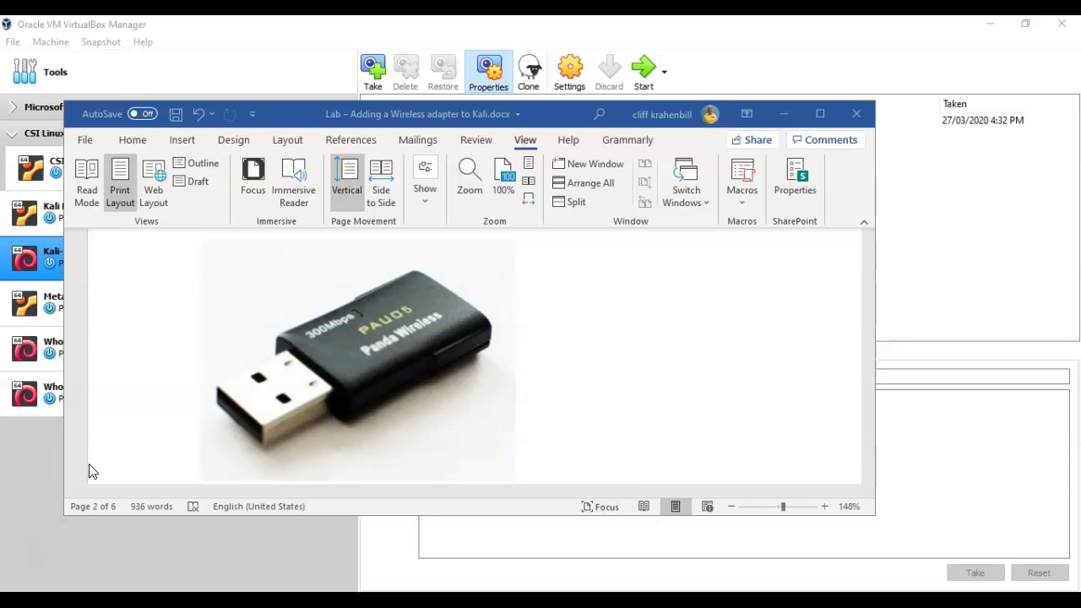
{"action": "left_click", "coordinate": [37, 555]}
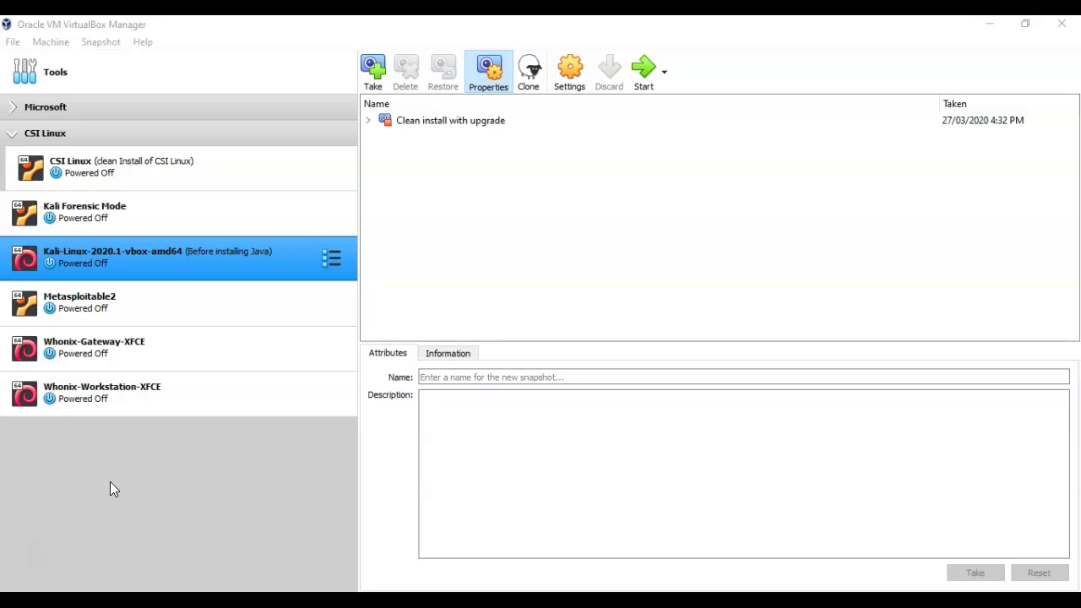
Review the USB controller settings of the Kali-Linux-2020.1-vbox-amd64 machine and accept them with USB 3.0 (xHCI) Controller selected.
{"action": "right_click", "coordinate": [133, 255]}
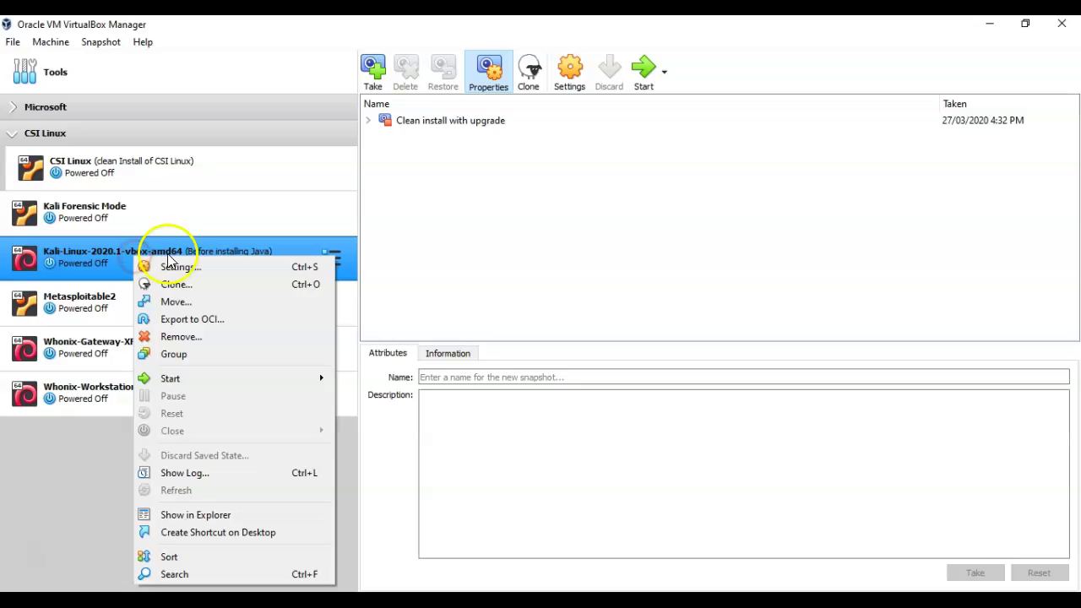
{"action": "left_click", "coordinate": [174, 266]}
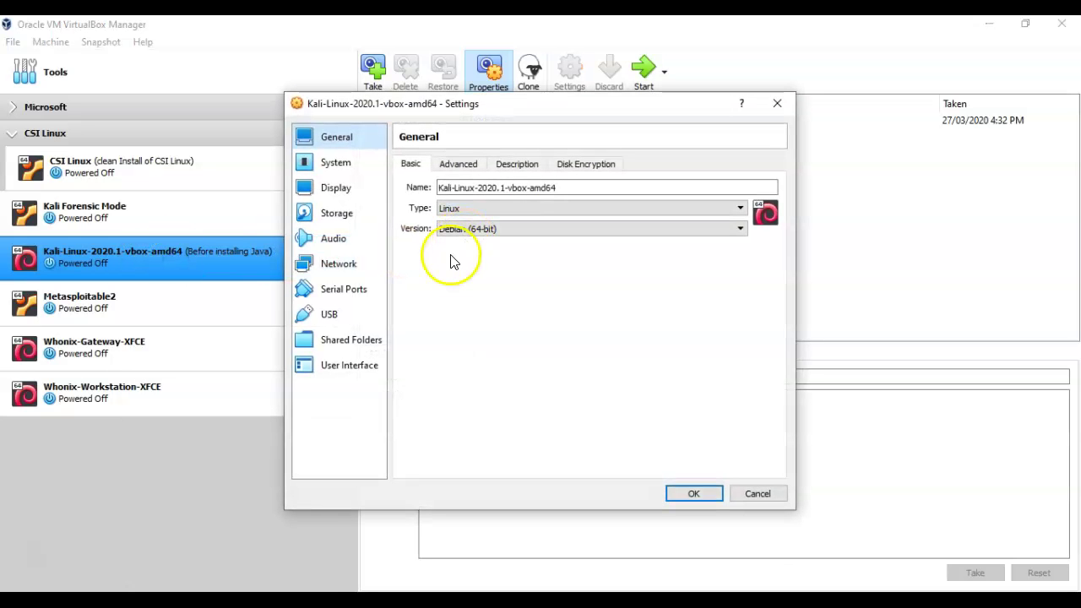
{"action": "left_click", "coordinate": [331, 316]}
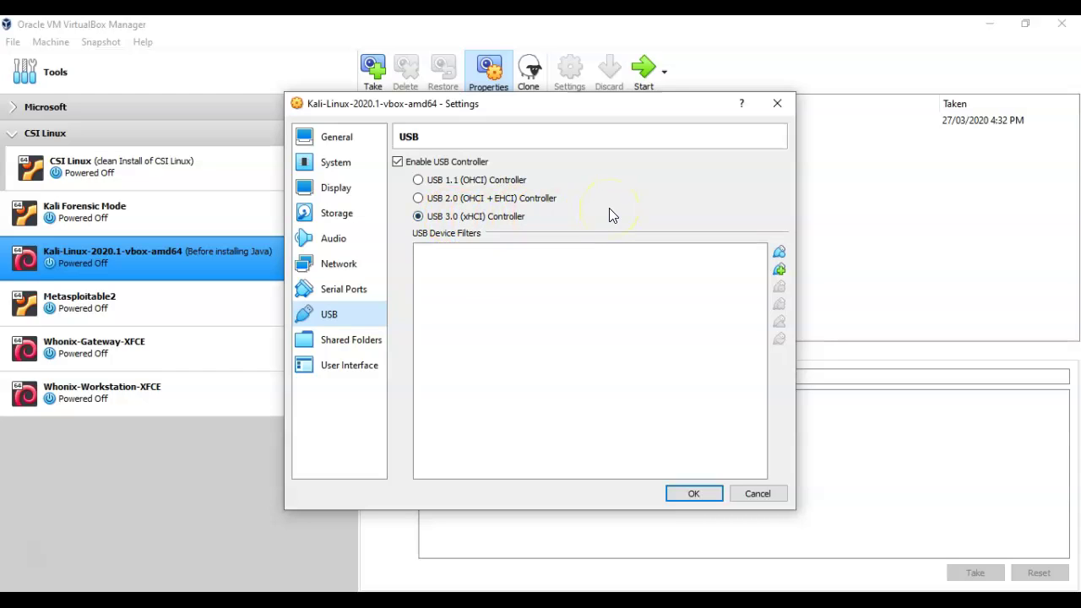
{"action": "left_click", "coordinate": [693, 495]}
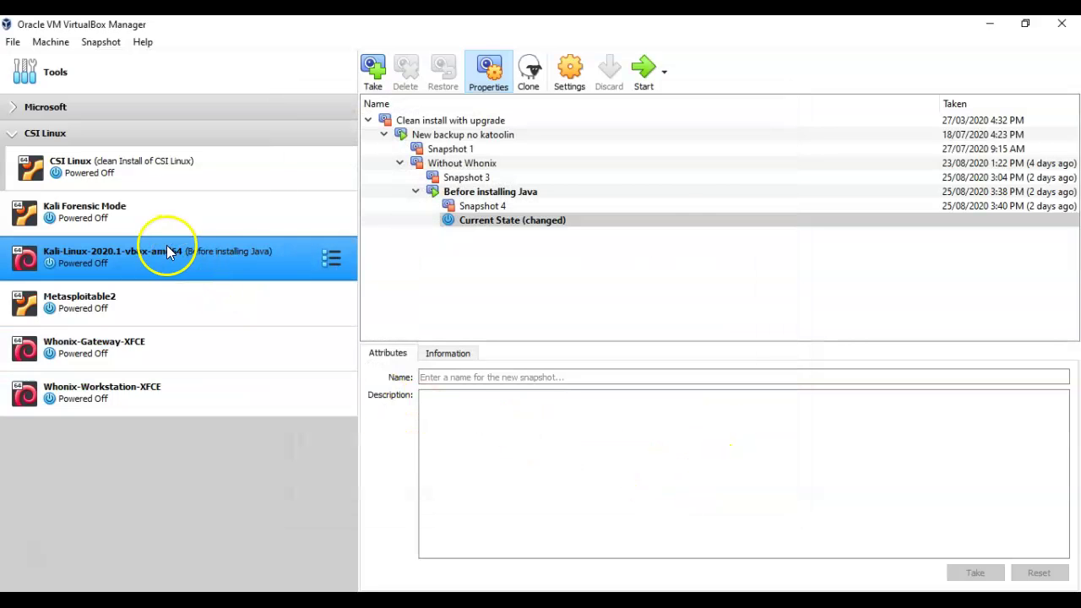
Configure the Kali machine's network Adapter 2 as an enabled Bridged Adapter using 802.11n USB Wireless LAN Card #2.
{"action": "right_click", "coordinate": [161, 257]}
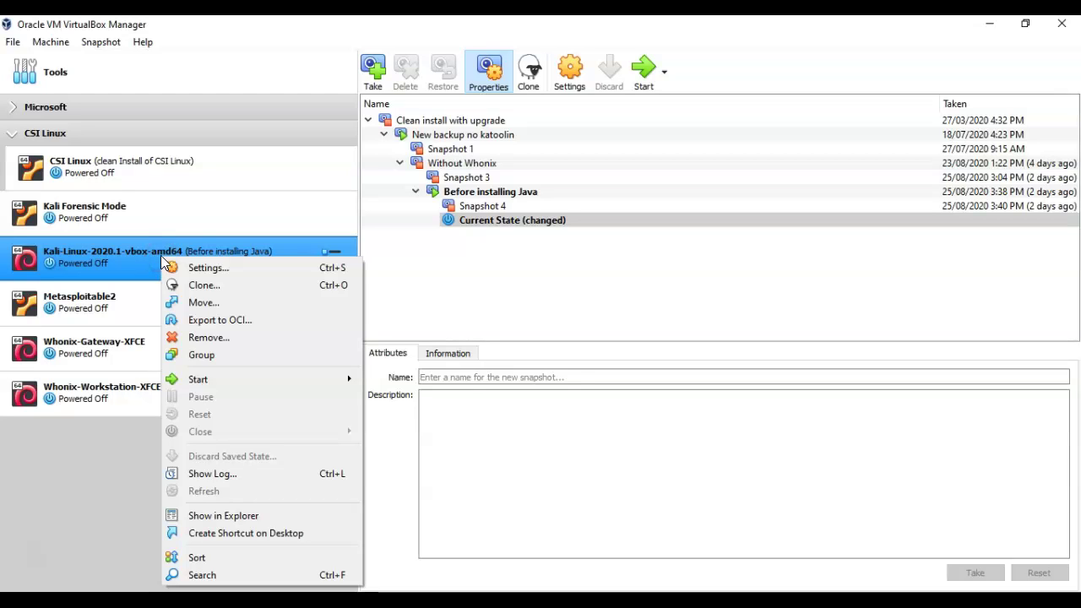
{"action": "left_click", "coordinate": [203, 268]}
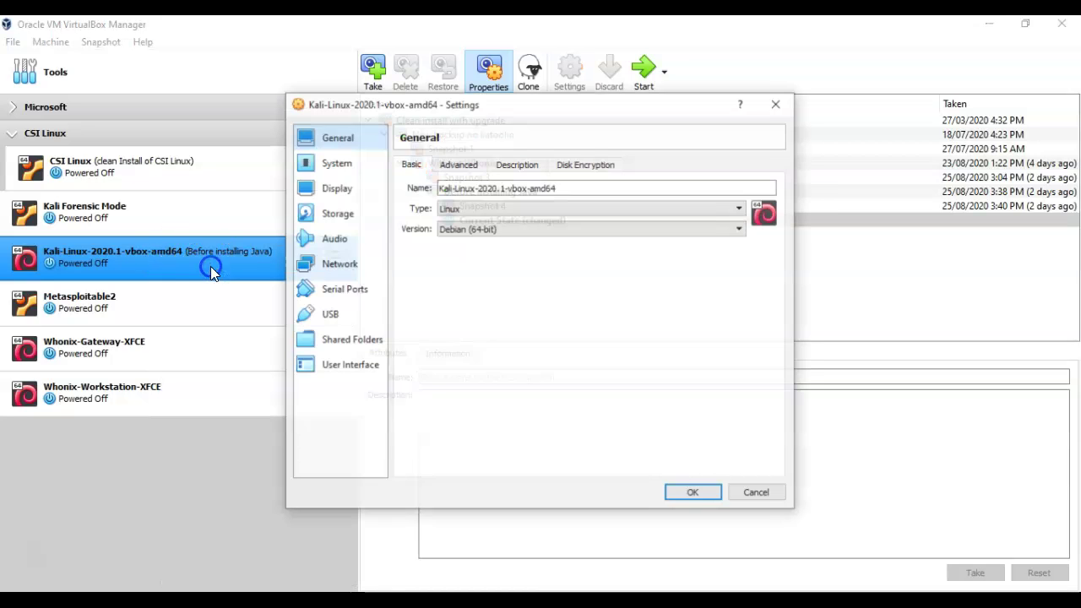
{"action": "left_click", "coordinate": [346, 268]}
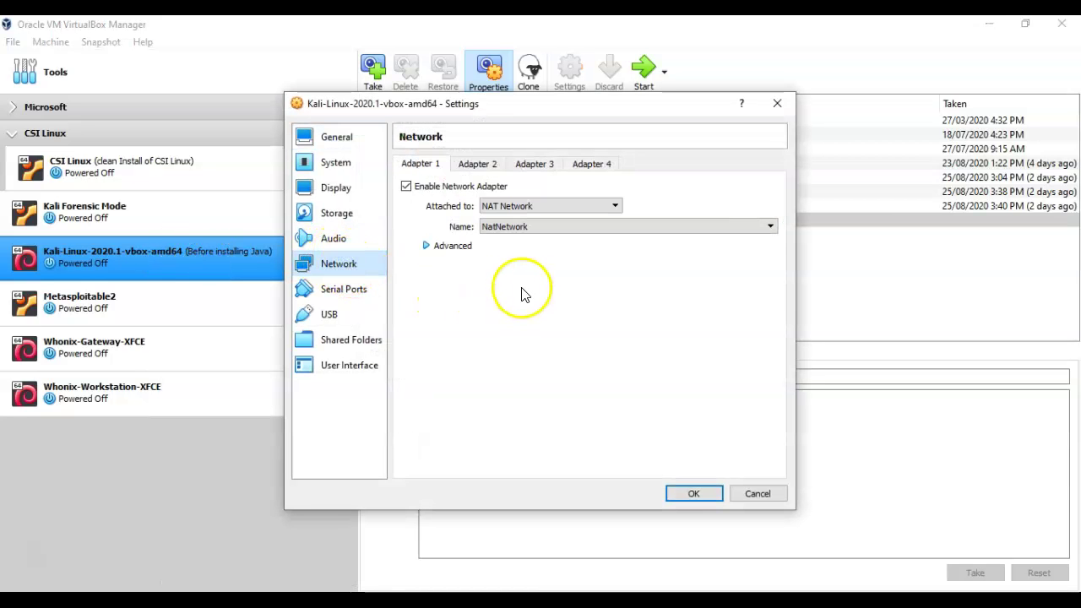
{"action": "left_click", "coordinate": [478, 166]}
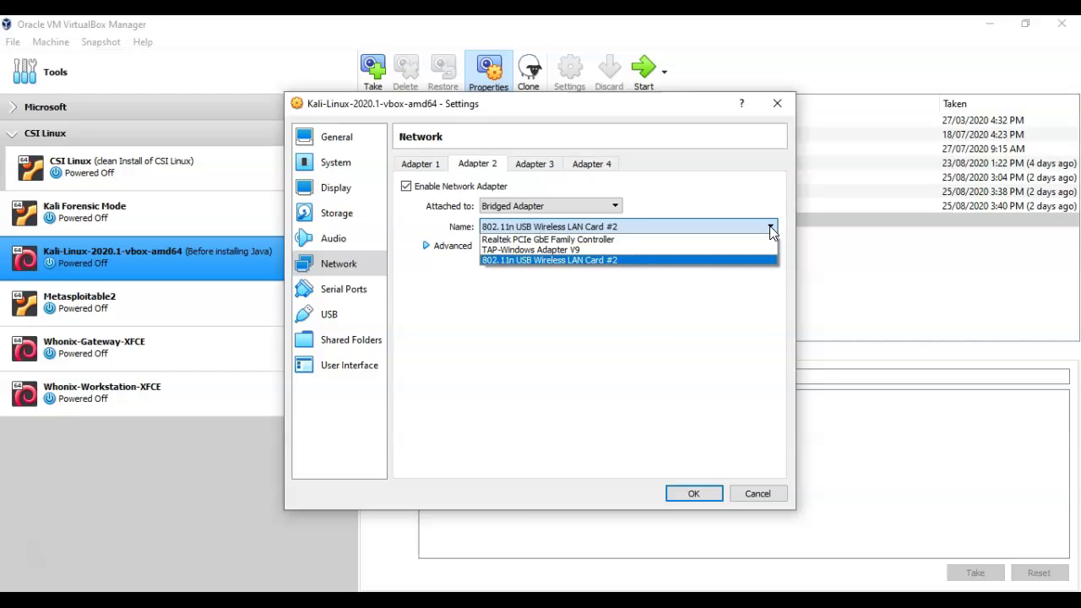
{"action": "left_click", "coordinate": [643, 316]}
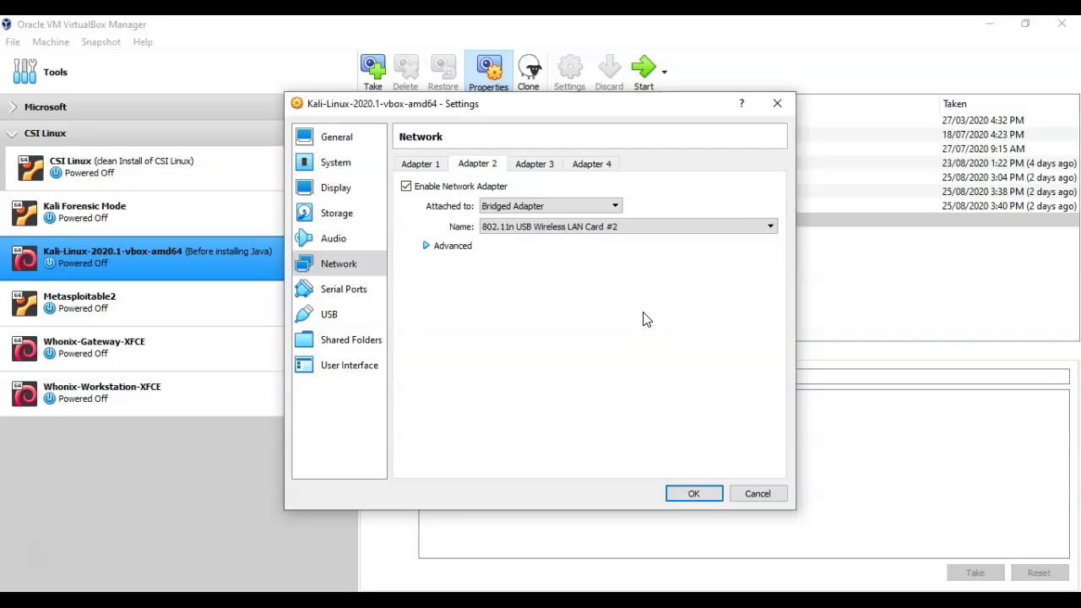
{"action": "left_click", "coordinate": [770, 226]}
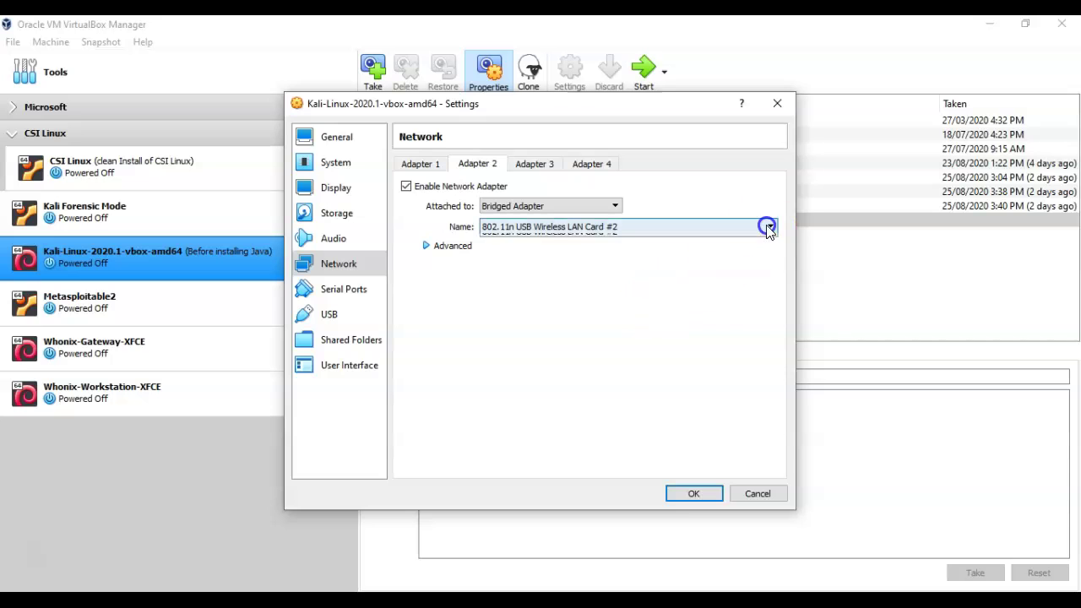
{"action": "left_click", "coordinate": [675, 309]}
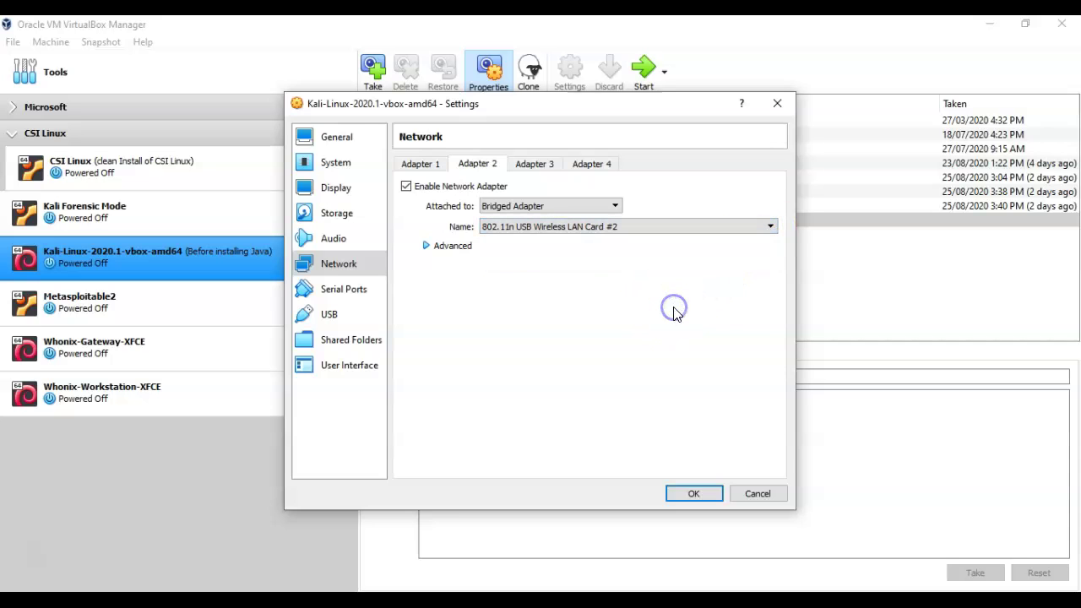
{"action": "left_click", "coordinate": [691, 497]}
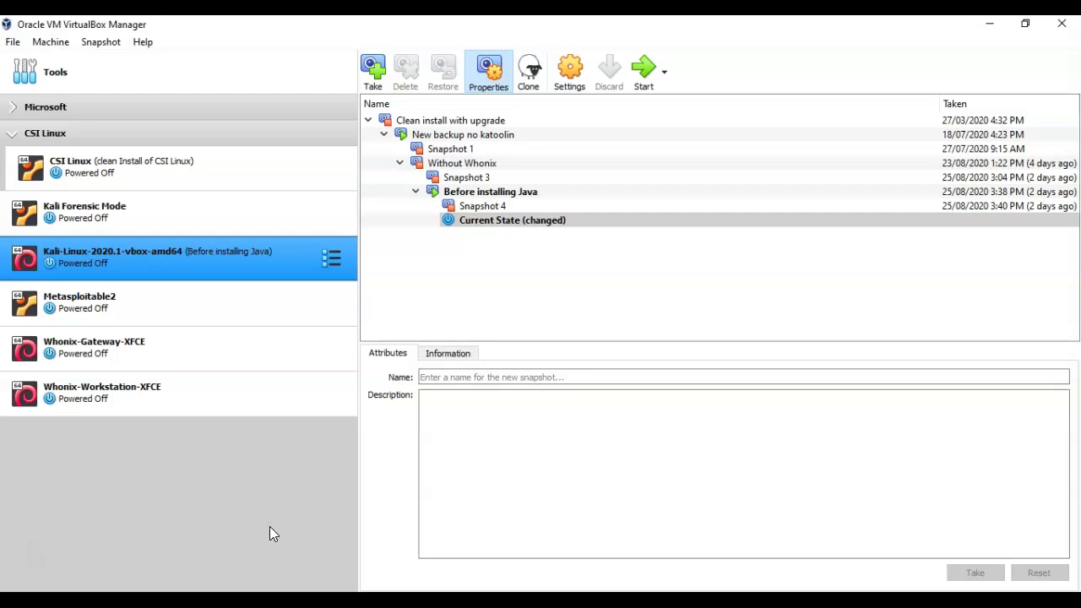
Start the Kali virtual machine and log in as root with the account password.
{"action": "key", "text": "Return"}
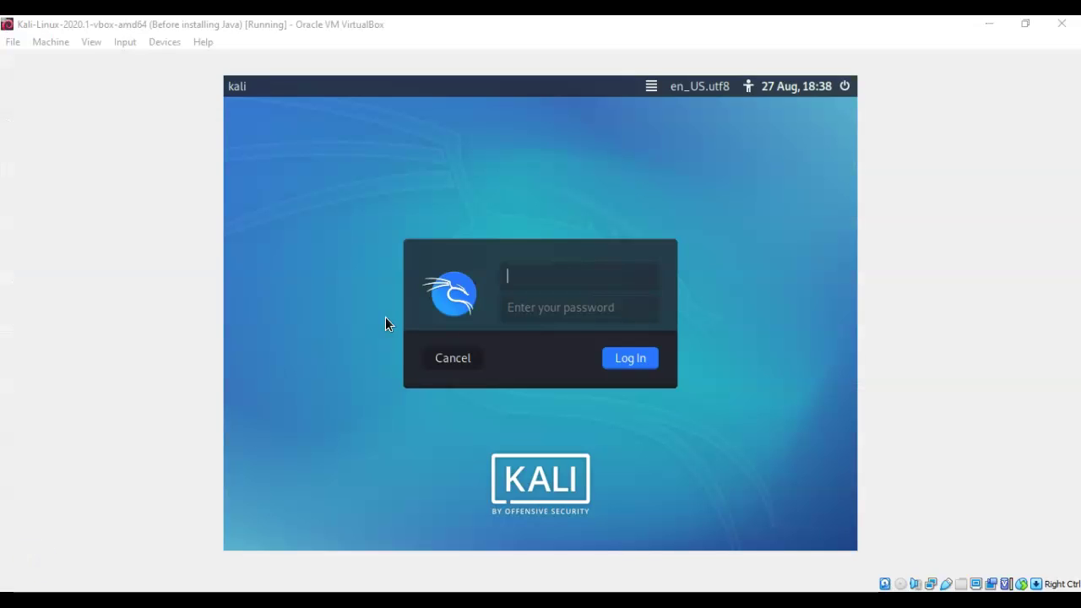
{"action": "type", "text": "kali"}
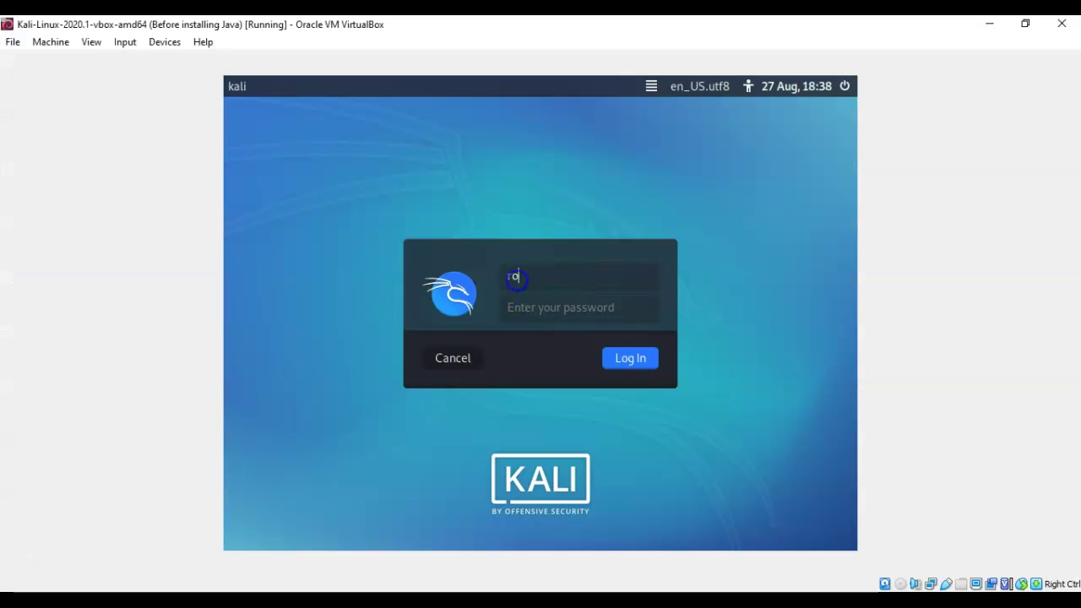
{"action": "key", "text": "Return"}
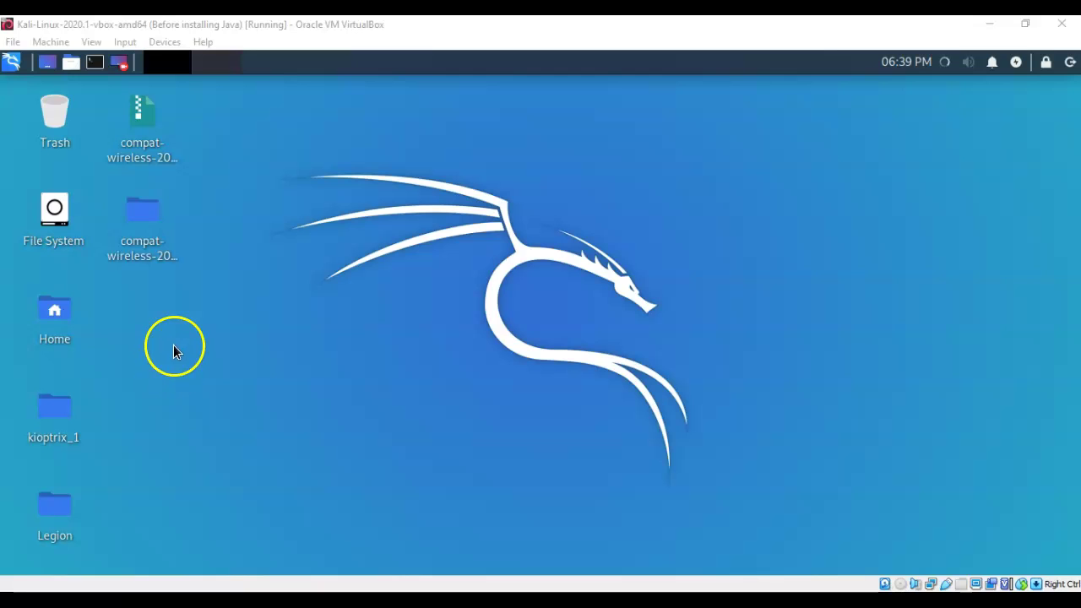
Attach the Ralink 802.11 n WLAN [0101] USB device to the Kali guest and check its capture state.
{"action": "left_click", "coordinate": [166, 42]}
{"action": "mouse_move", "coordinate": [200, 113]}
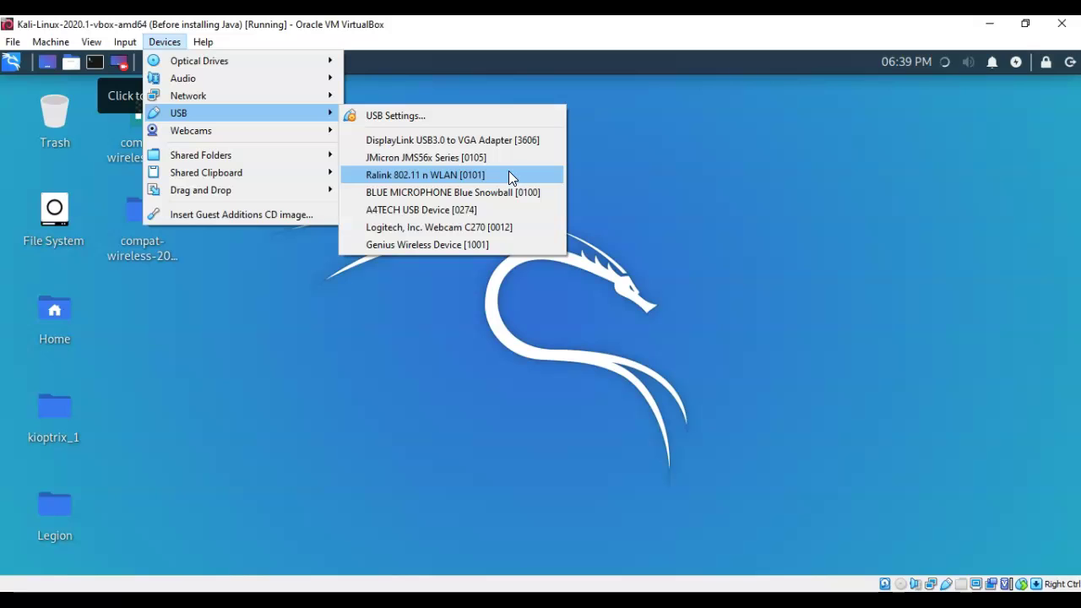
{"action": "left_click", "coordinate": [409, 174]}
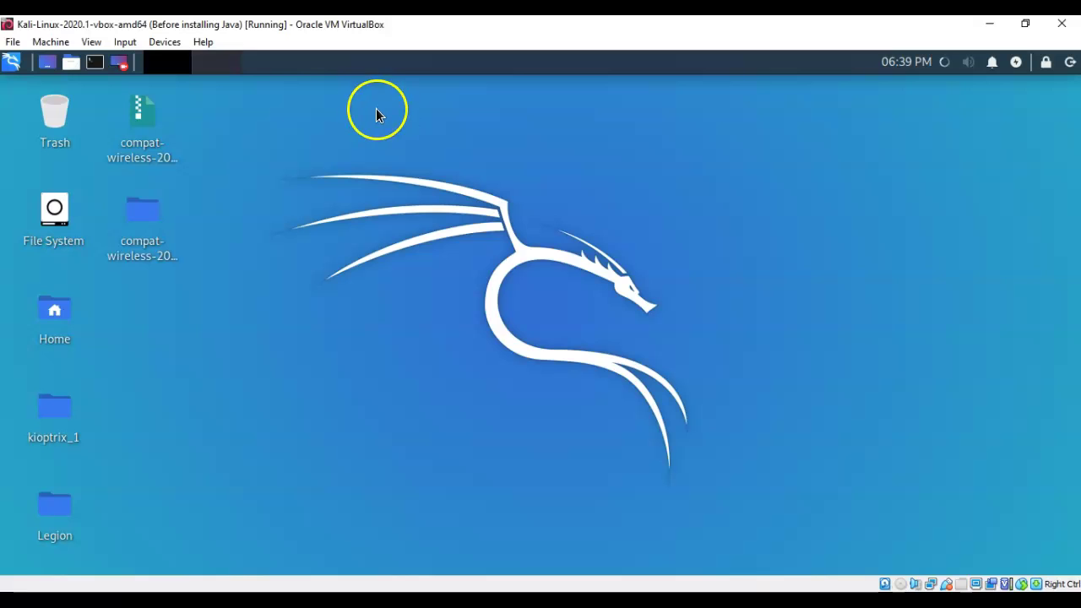
{"action": "left_click", "coordinate": [164, 43]}
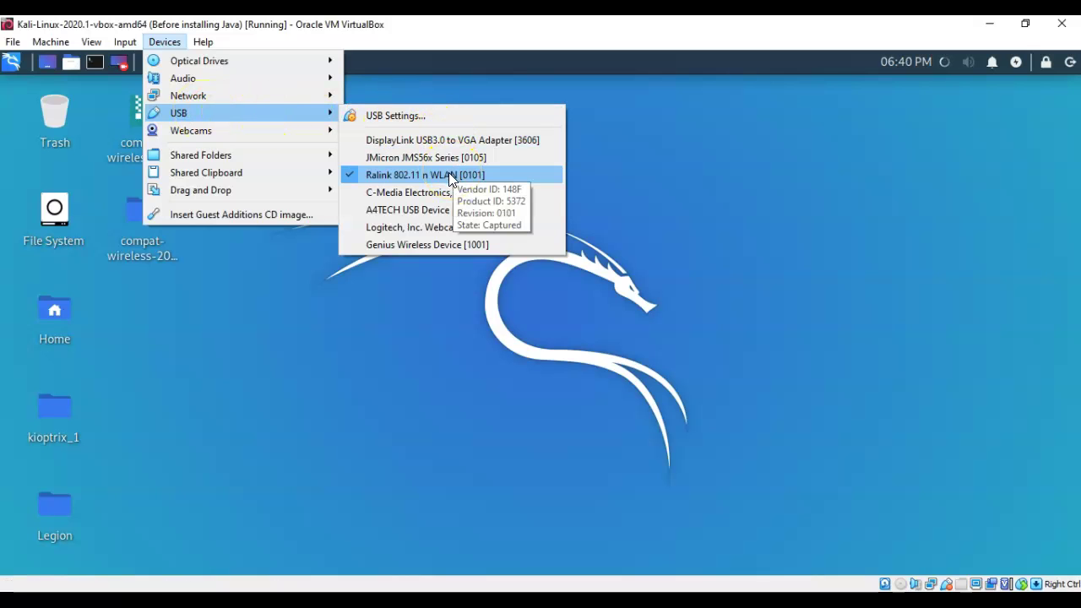
{"action": "left_click", "coordinate": [531, 171]}
{"action": "left_click", "coordinate": [42, 550]}
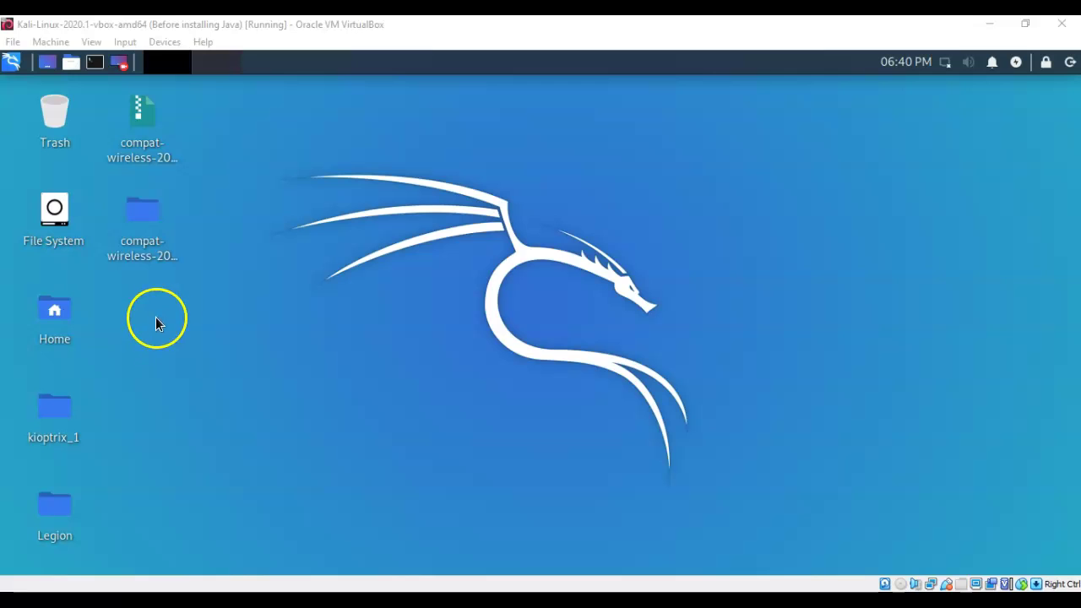
Open a terminal in Kali and run airmon-ng to list the wireless interfaces.
{"action": "left_click", "coordinate": [97, 63]}
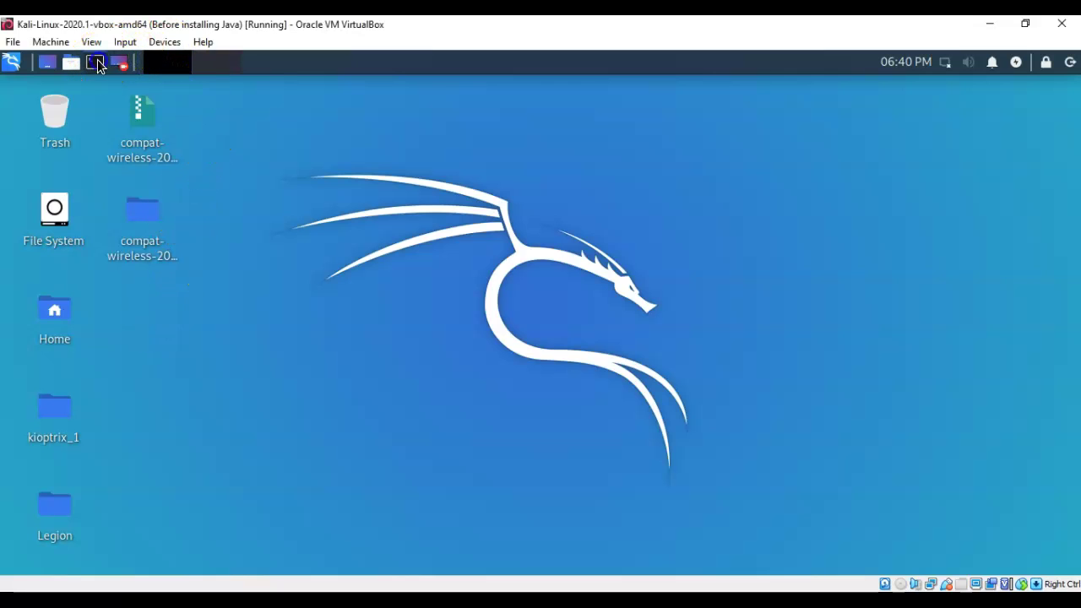
{"action": "type", "text": "airmon-ng"}
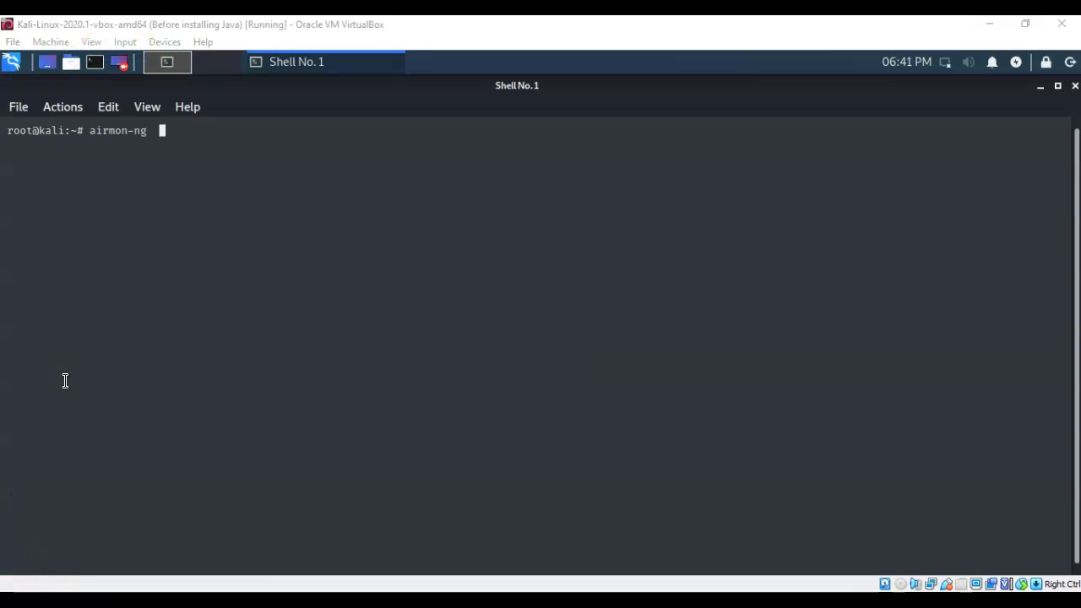
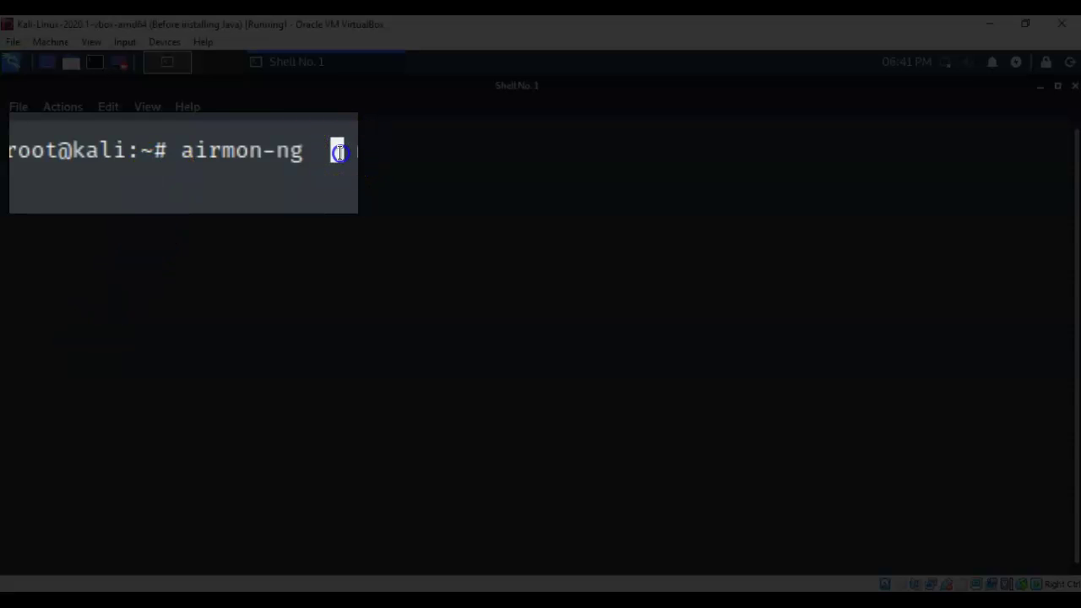
{"action": "key", "text": "Return"}
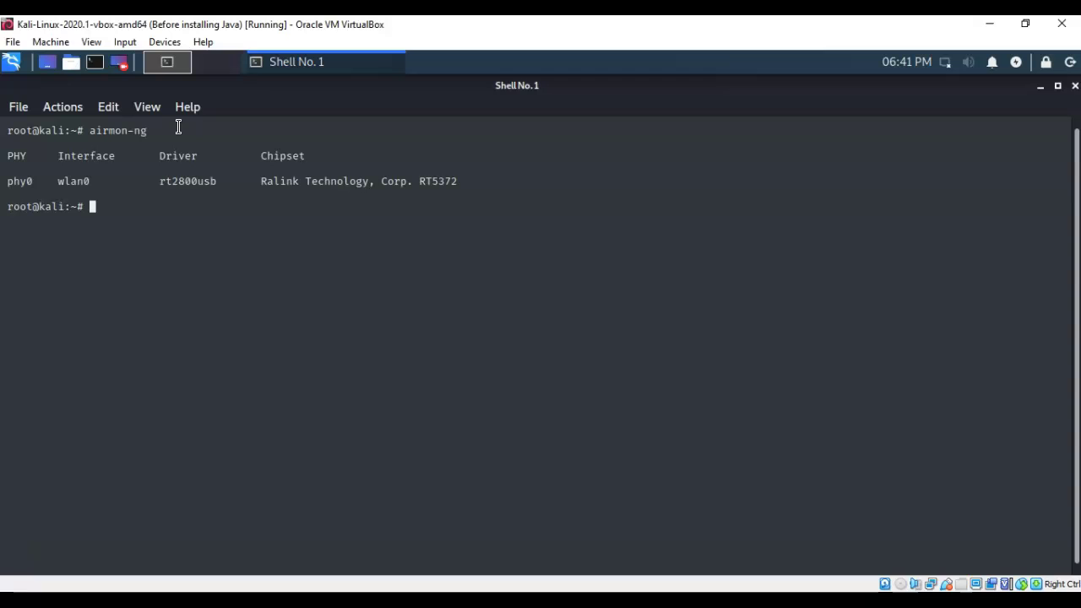
Enter the command airmon-ng start wlan0 to enable monitor mode on the wireless adapter.
{"action": "left_click", "coordinate": [36, 567]}
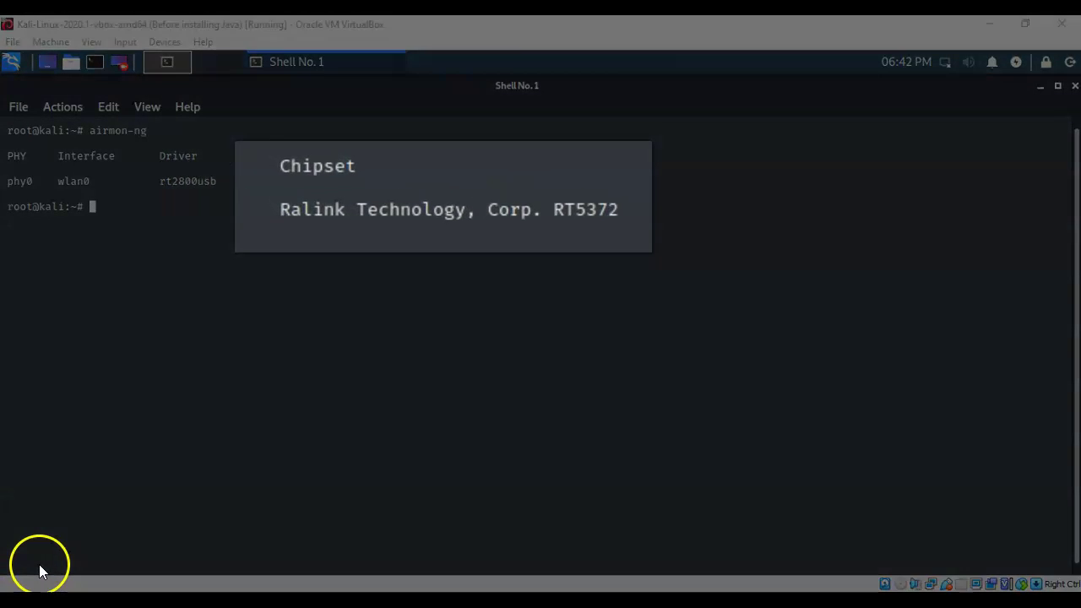
{"action": "type", "text": "airmon-ng start wlan0"}
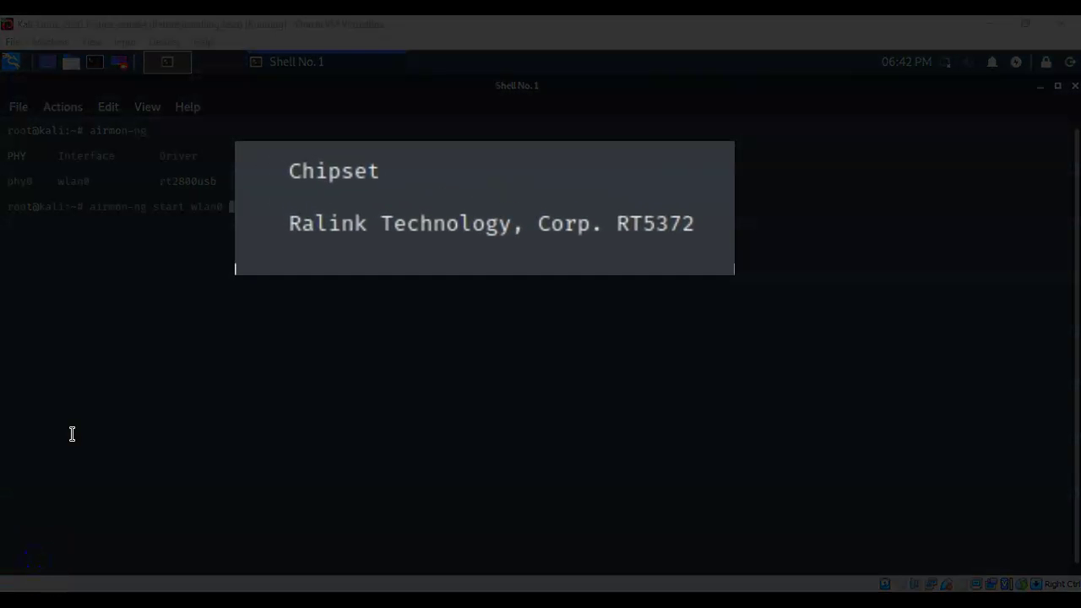